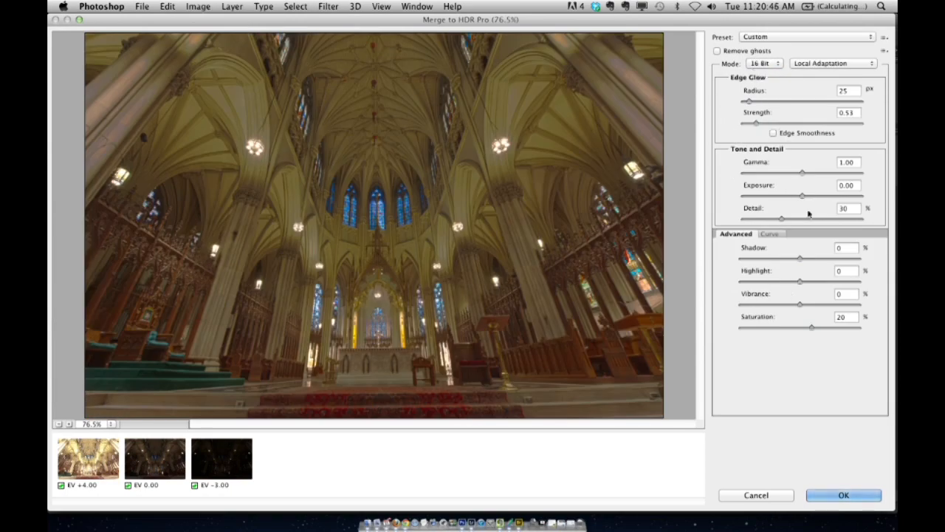
Step: Set the HDR merge to 32 Bit mode with Remove ghosts enabled, and create the merged image
click(768, 68)
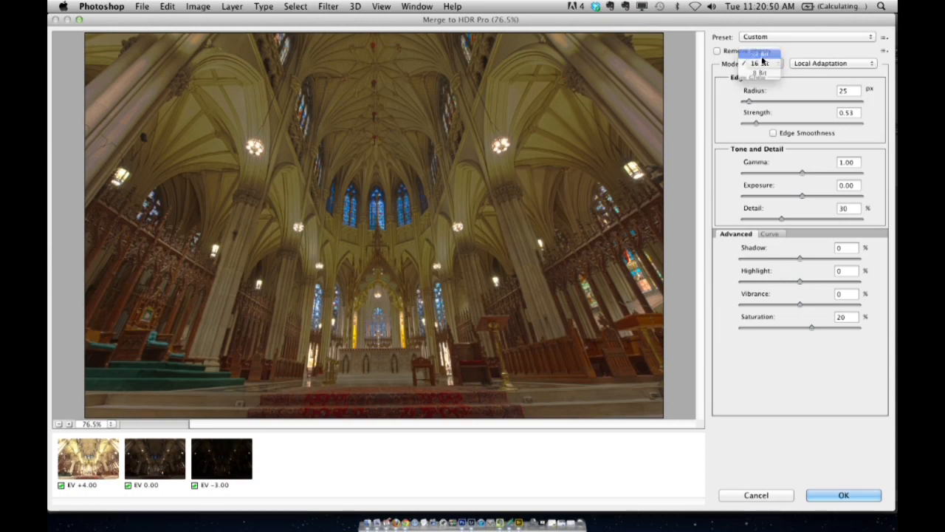
click(760, 54)
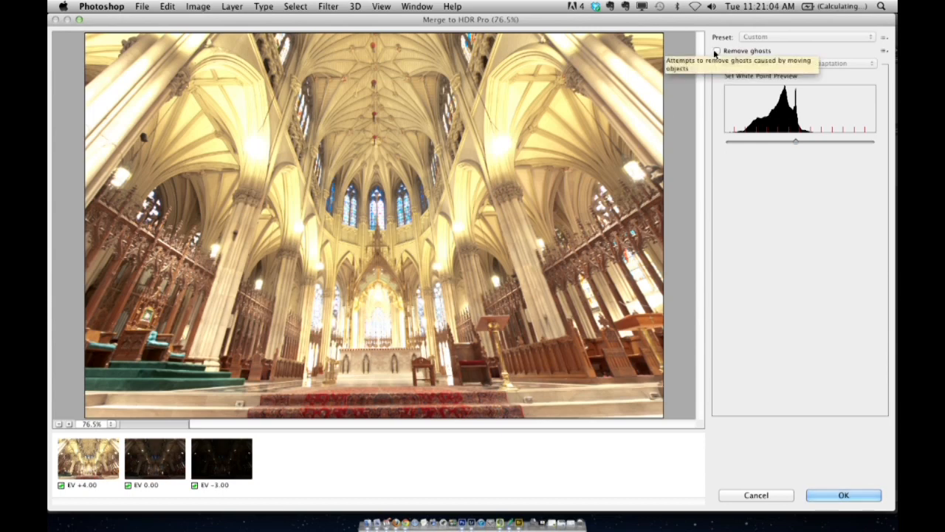
click(716, 51)
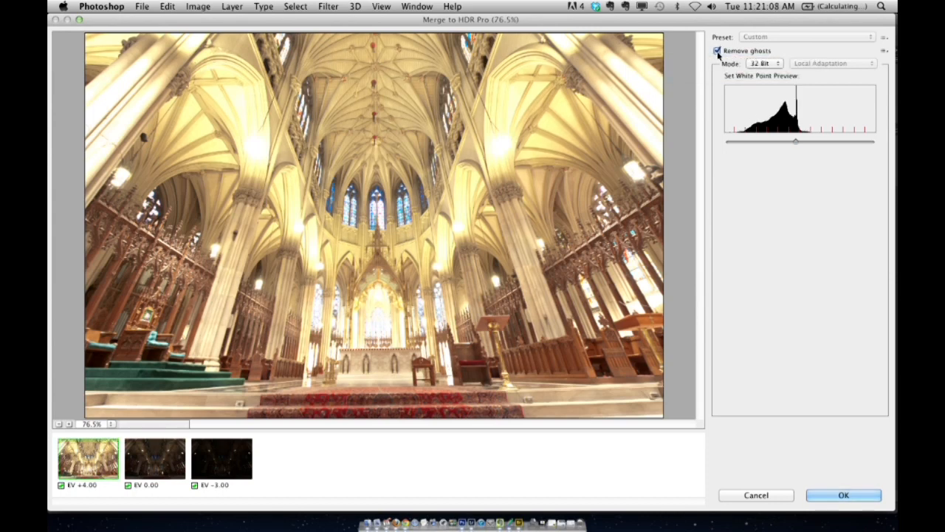
click(831, 501)
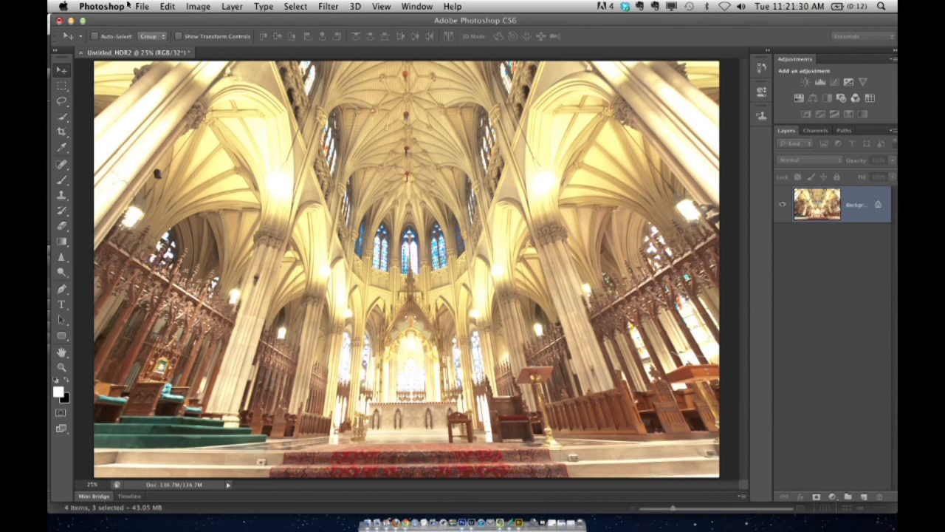
Step: Save the merged image as the TIFF file PSTV.tif in the HDR for PSTV folder, and close the document without saving changes
click(137, 6)
click(167, 144)
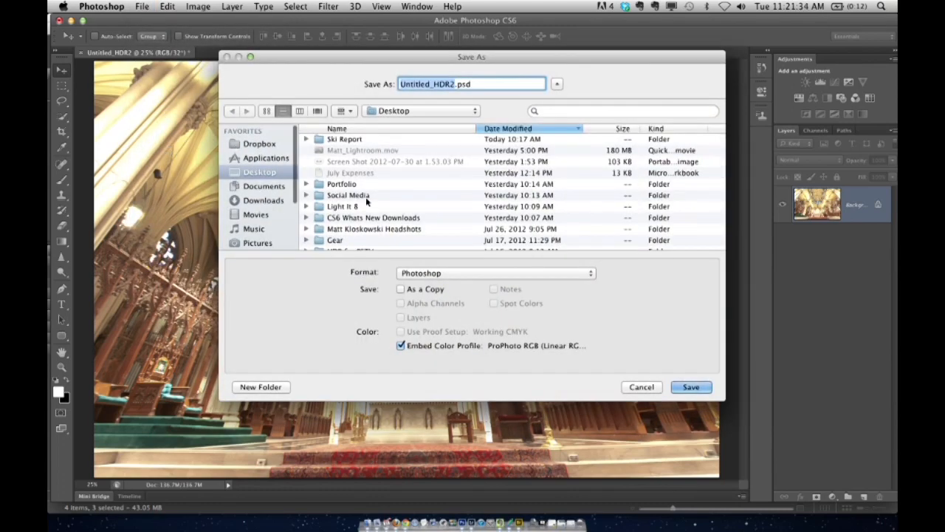
scroll(352, 212, down, 3)
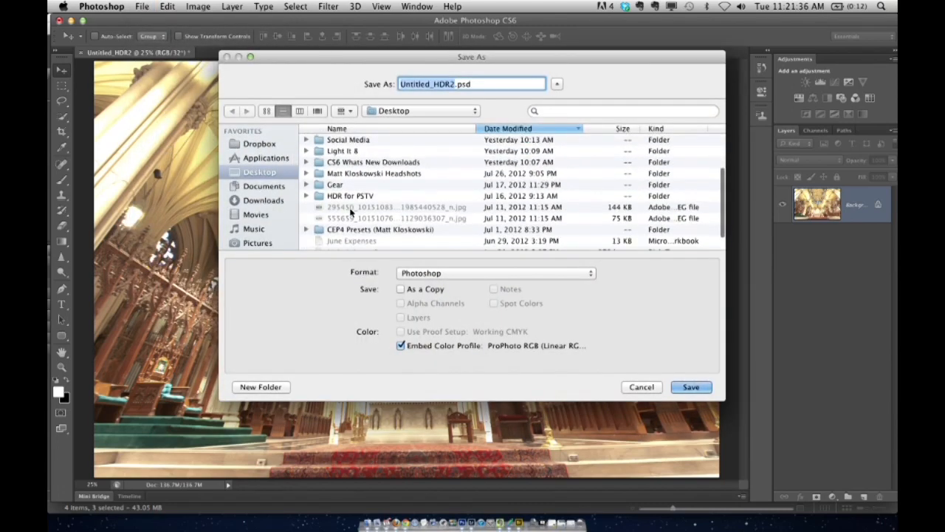
double_click(359, 196)
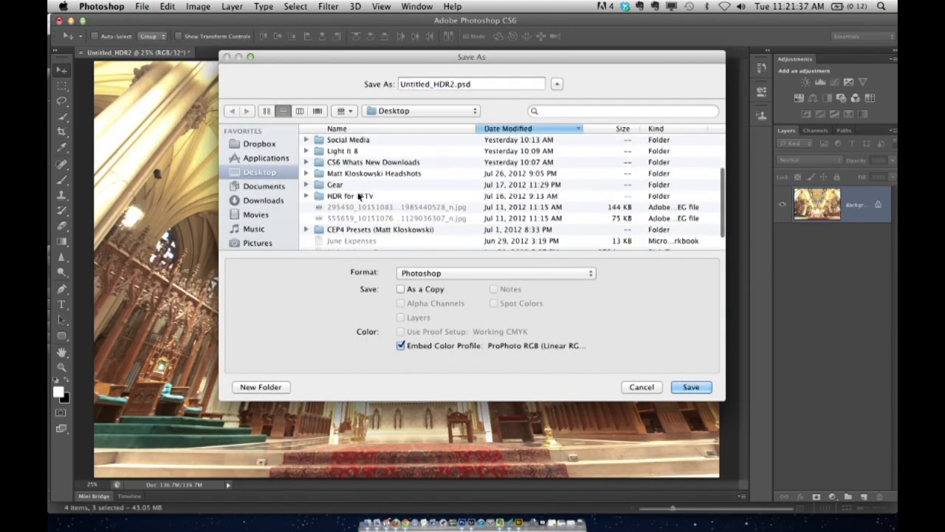
double_click(454, 86)
text(PSTV)
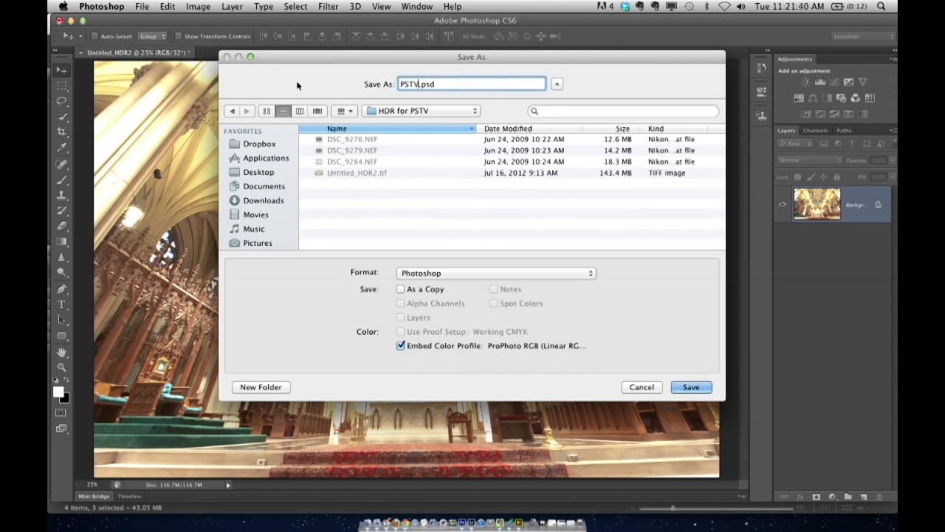
click(459, 273)
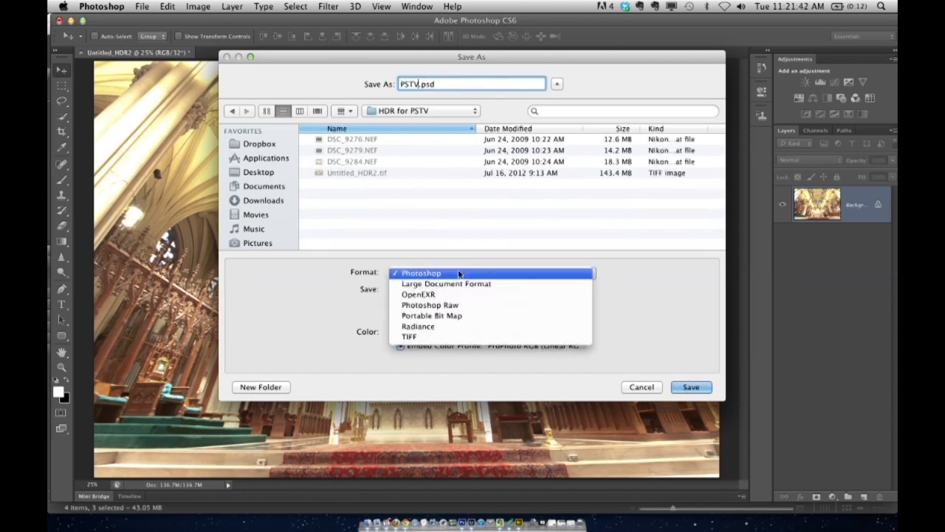
click(445, 336)
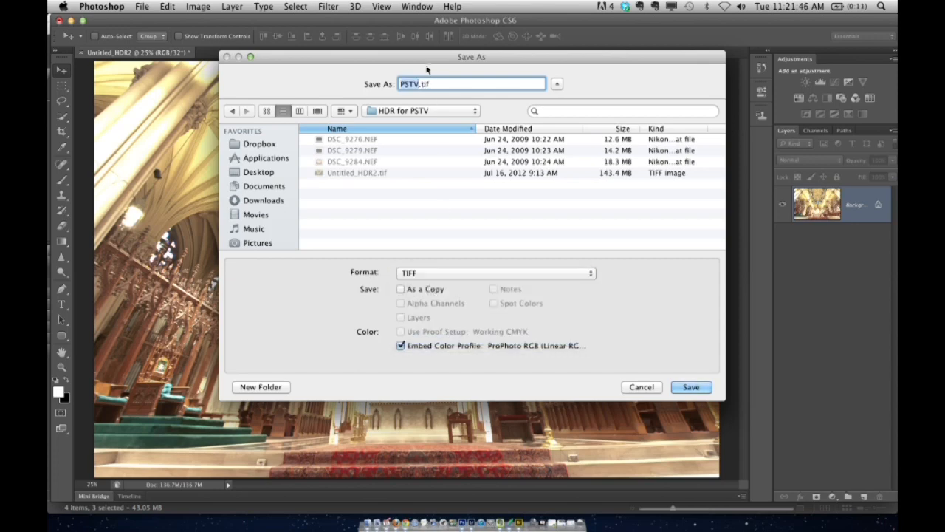
click(688, 387)
click(435, 76)
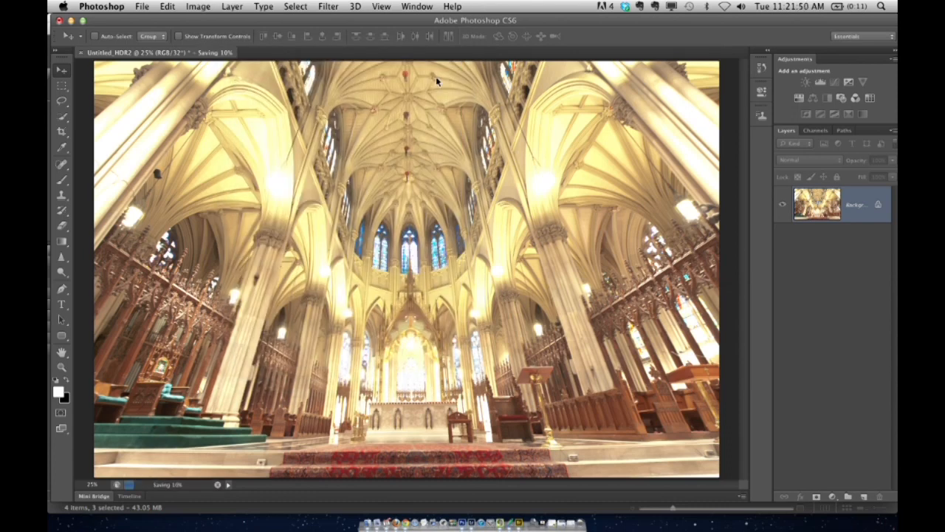
key(super+w)
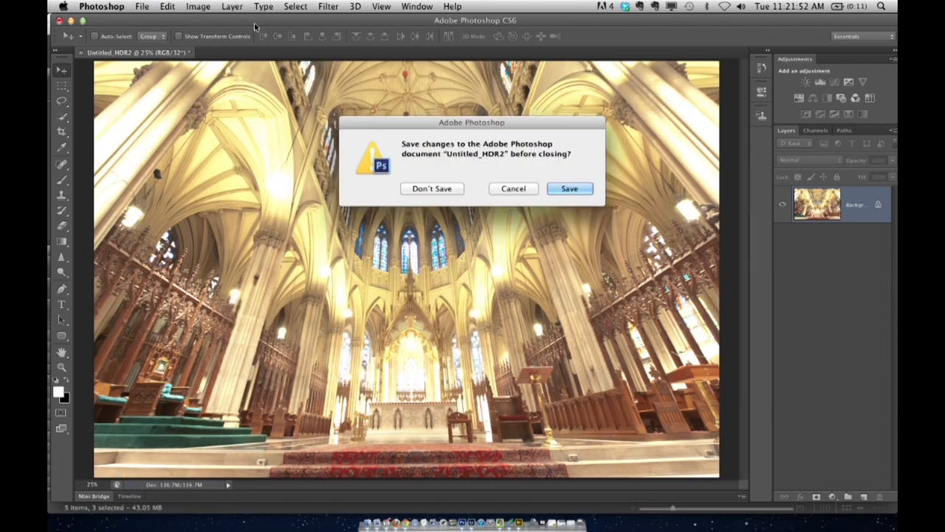
click(443, 187)
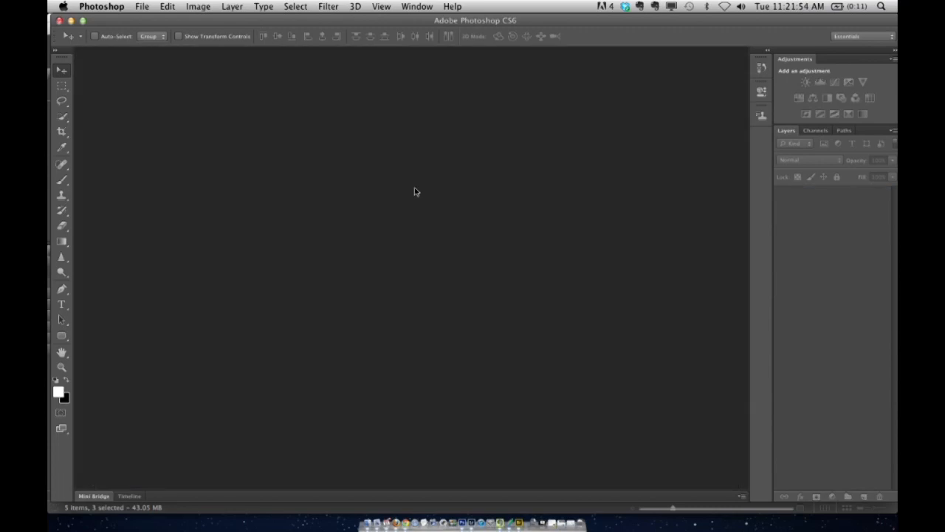
Step: Switch to Adobe Bridge and open PSTV.tif in Camera Raw
key(super+Tab)
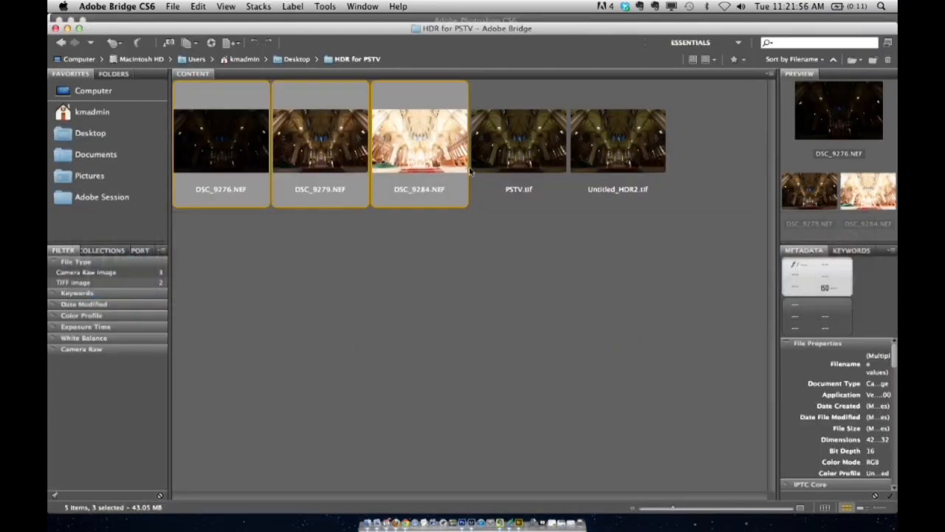
click(517, 155)
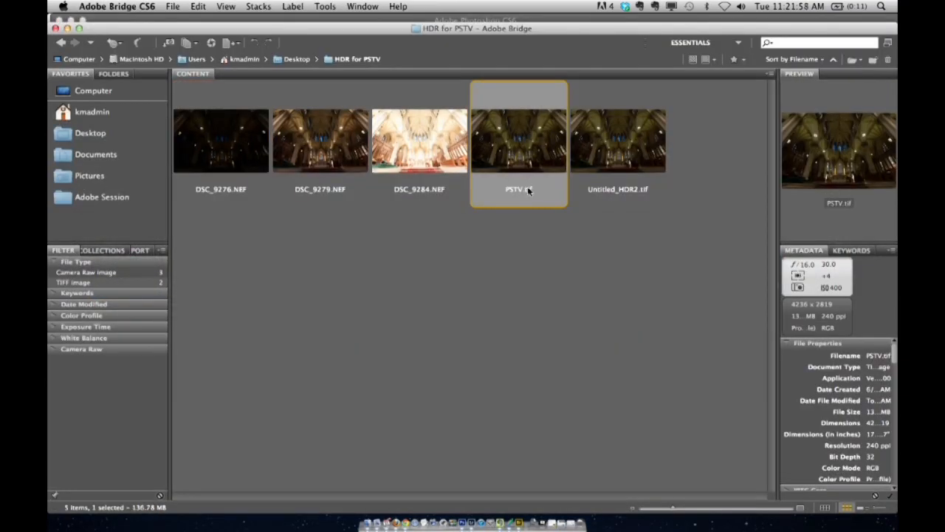
click(173, 7)
click(210, 77)
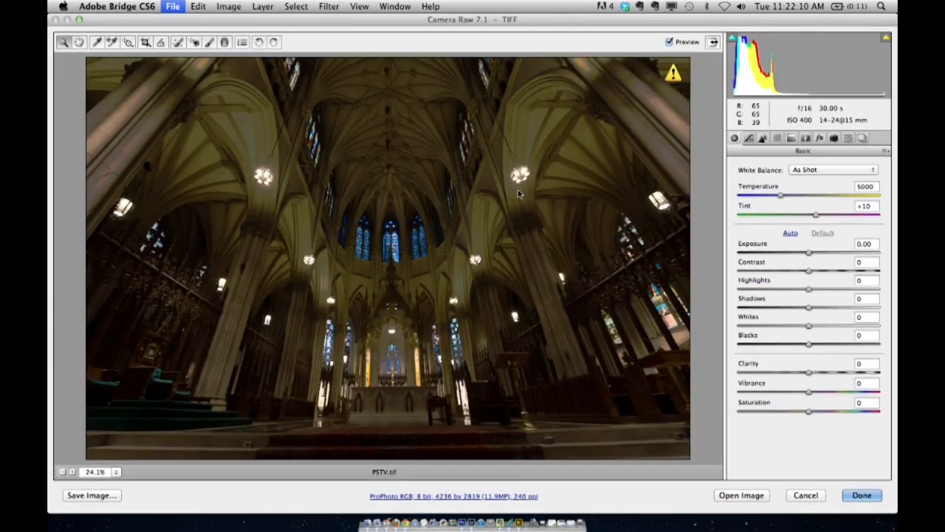
Step: Brighten the cathedral image by setting Exposure to +2.40 and Shadows to +100
click(808, 253)
mouse_move(808, 254)
mouse_down()
mouse_move(736, 263)
mouse_move(856, 256)
mouse_move(808, 259)
mouse_up()
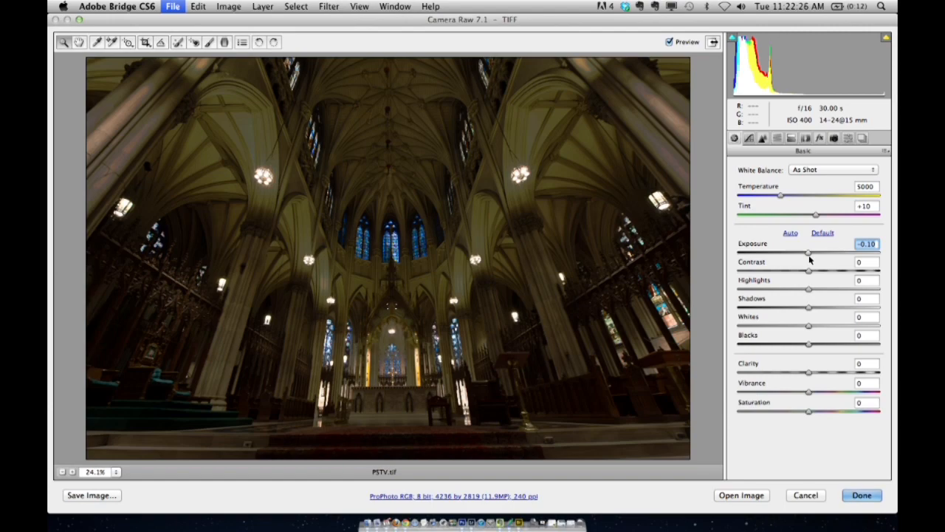
mouse_move(808, 260)
mouse_down()
mouse_move(836, 257)
mouse_move(807, 257)
mouse_move(826, 254)
mouse_up()
drag(819, 310, 880, 306)
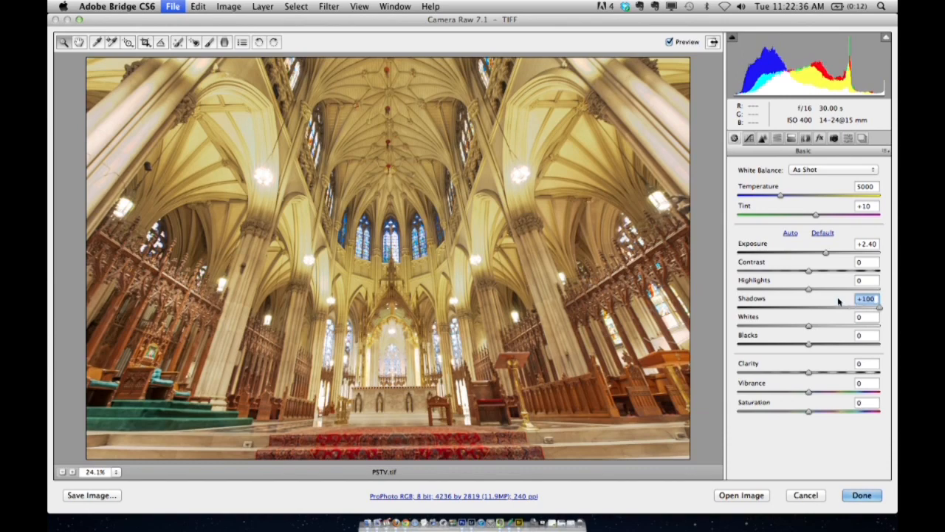
Step: Set Highlights to -44, Clarity to +30 and Vibrance to +20 for the cathedral image
drag(808, 289, 768, 288)
double_click(768, 288)
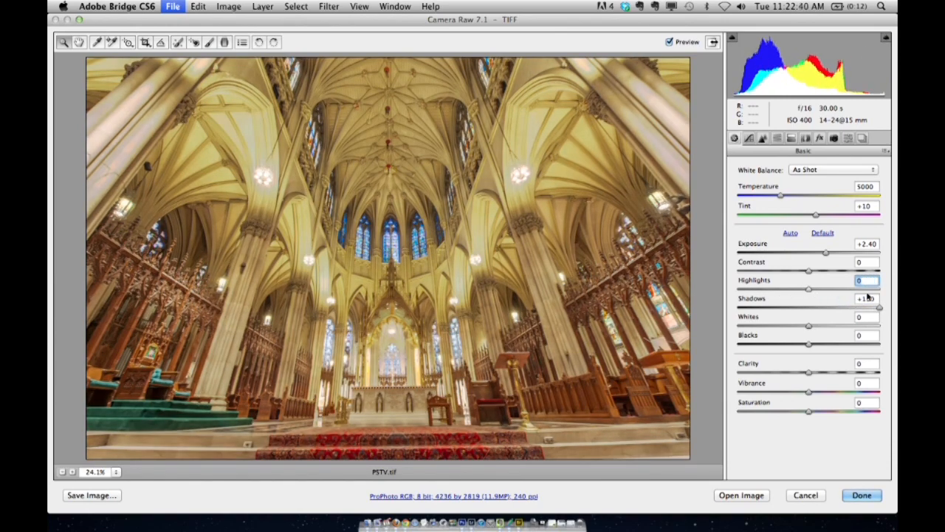
drag(869, 296, 782, 288)
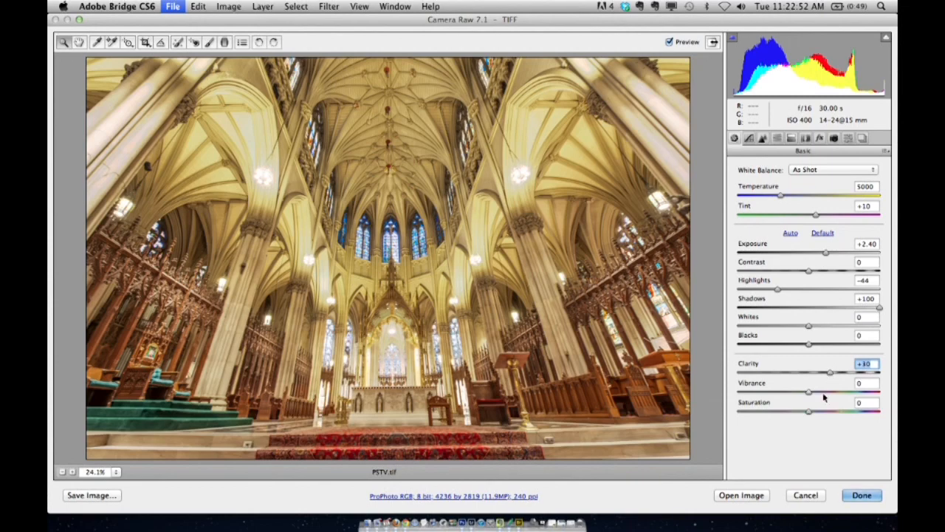
drag(810, 392, 823, 392)
Step: Add a post-crop vignette with Amount -27, Midpoint 0 and Feather 90, and return to the basic adjustments
click(820, 138)
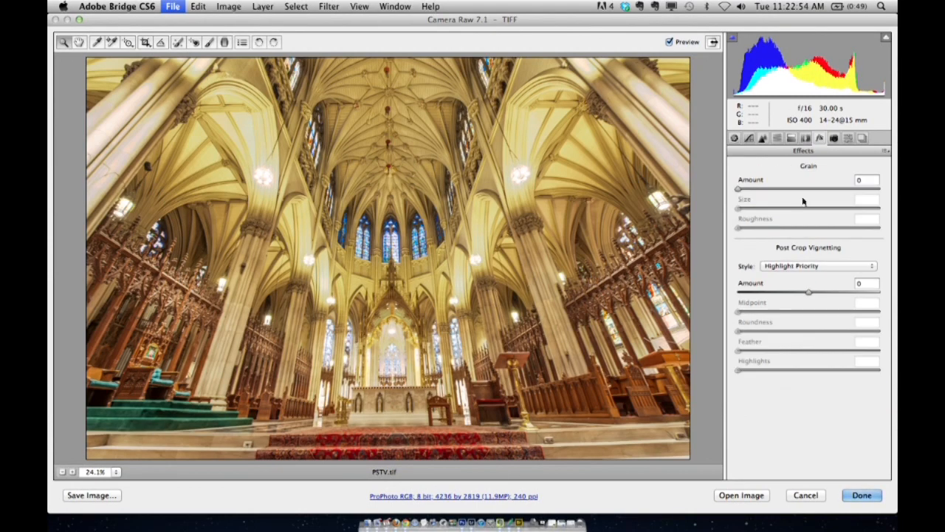
click(790, 292)
click(759, 312)
drag(759, 312, 738, 312)
click(866, 350)
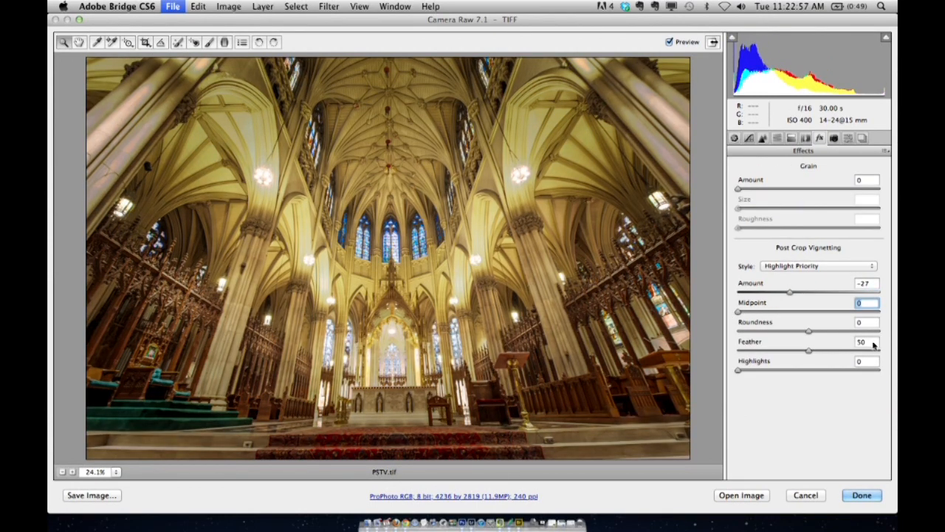
click(735, 138)
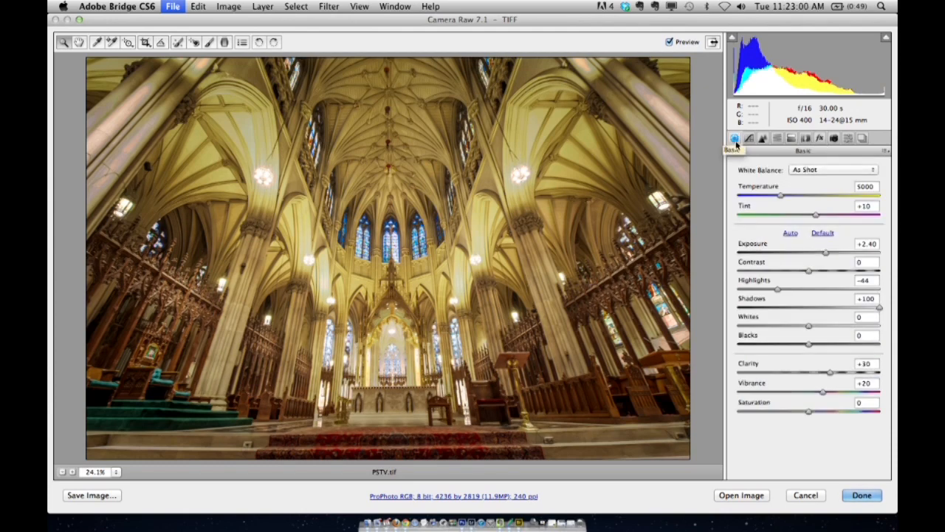